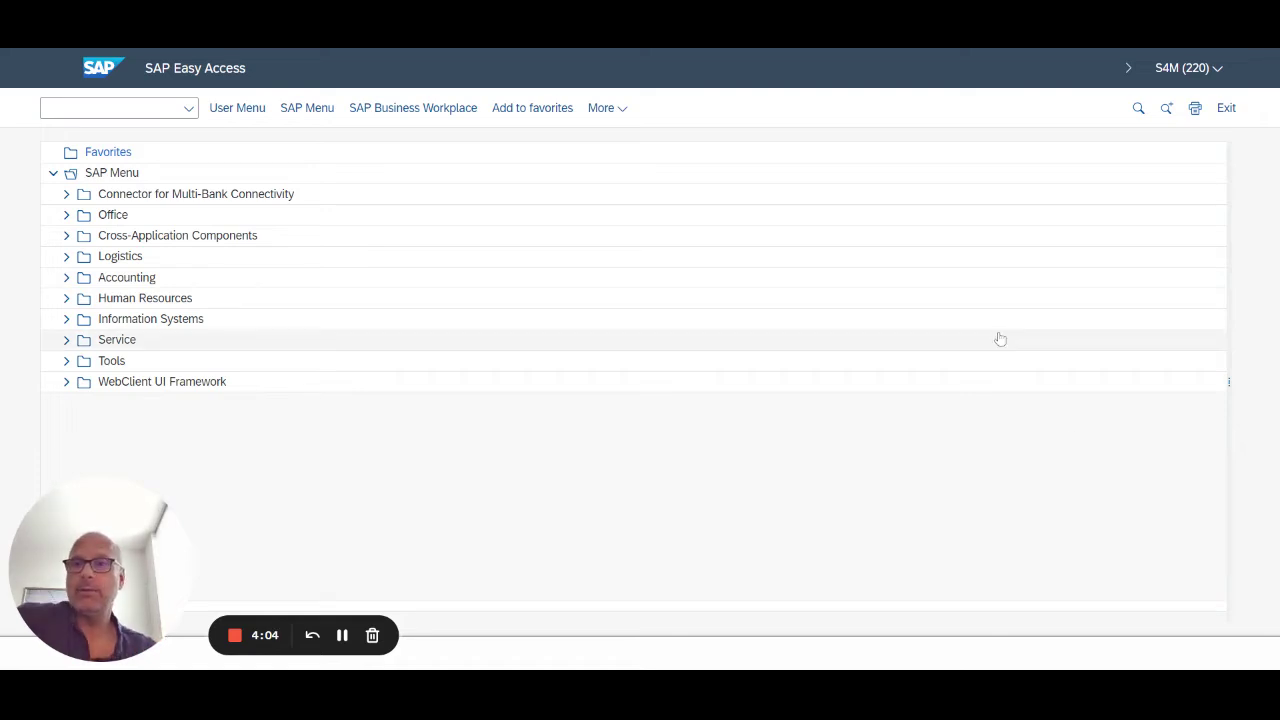
# Step: Run transaction spro and open the SAP Reference IMG
pyautogui.click(146, 104)
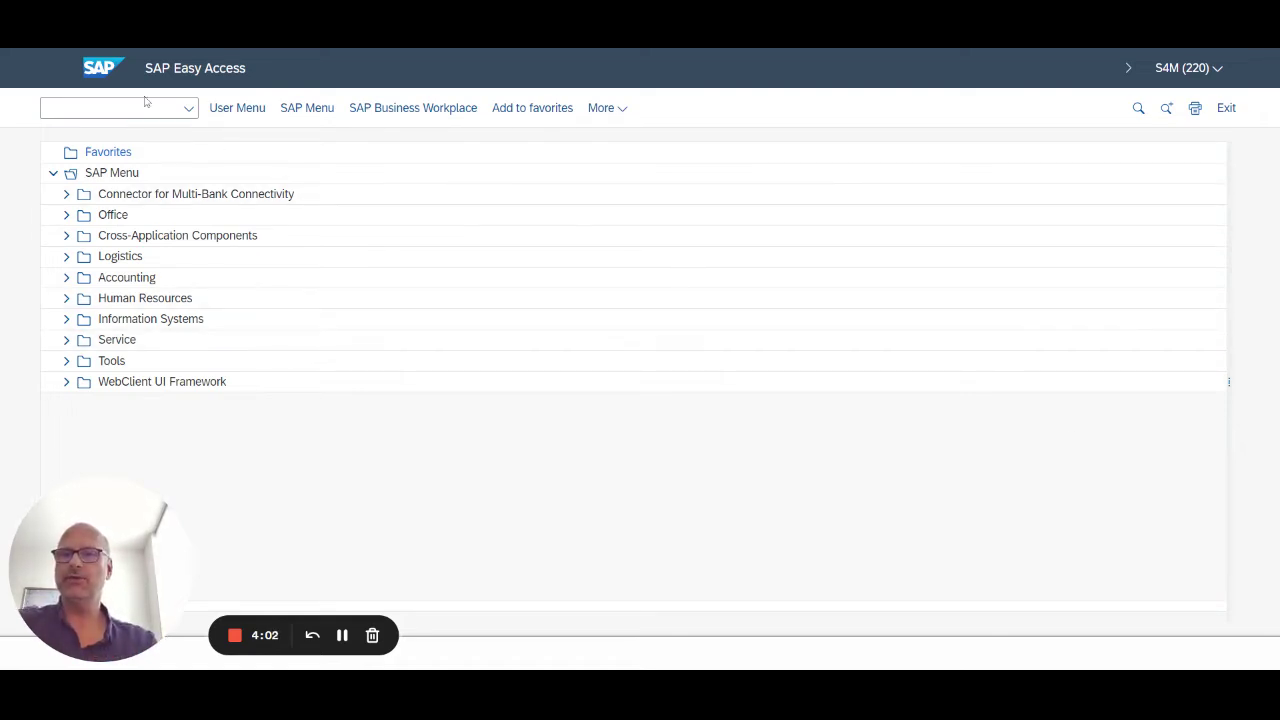
pyautogui.write('spro')
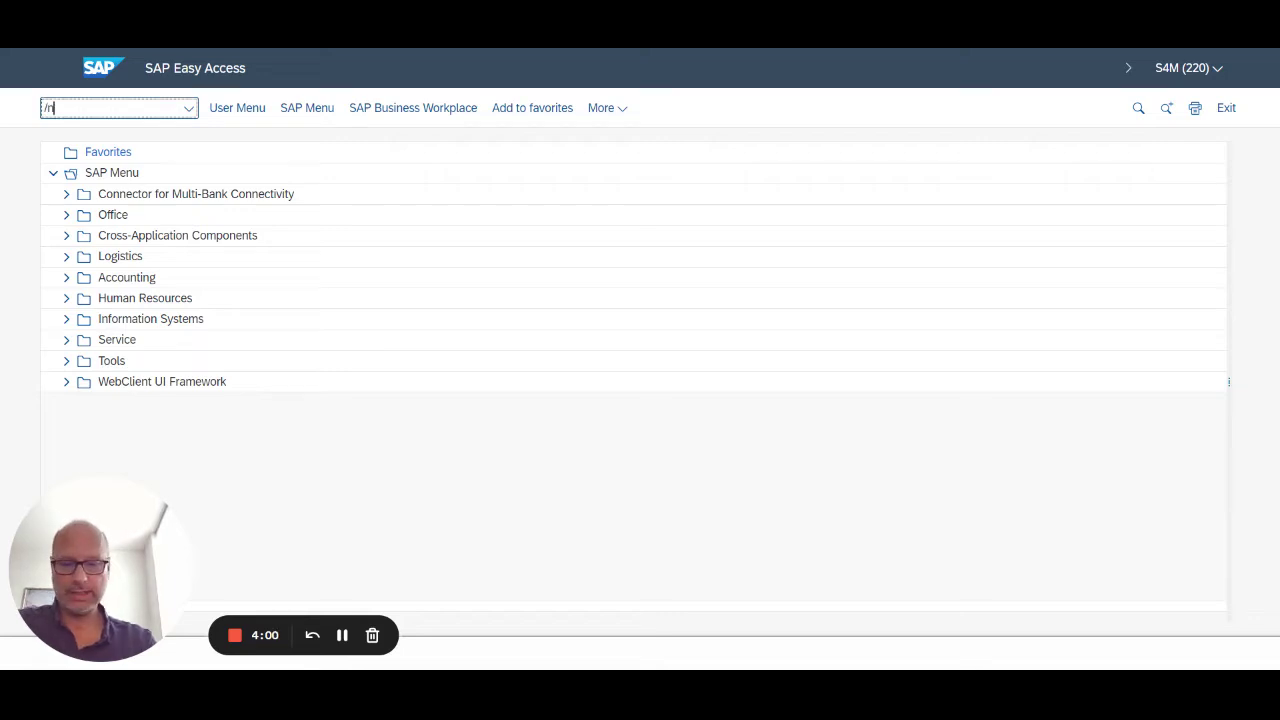
pyautogui.press('Return')
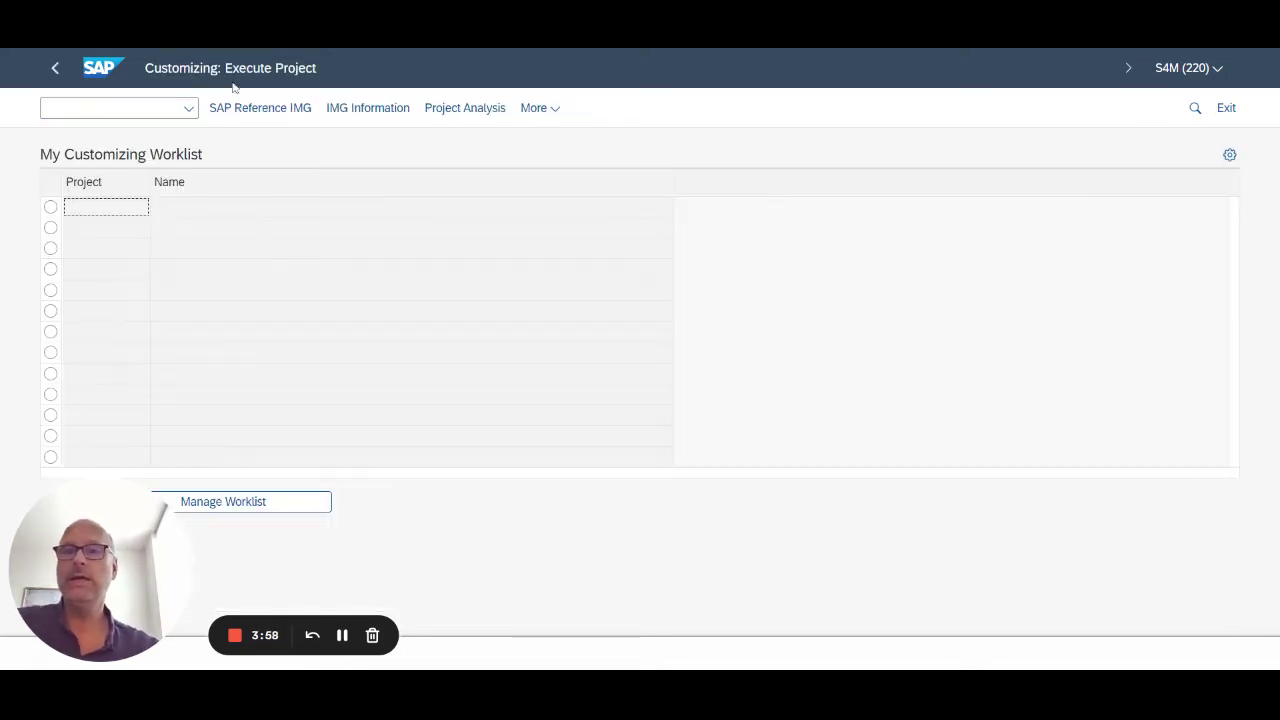
pyautogui.click(262, 110)
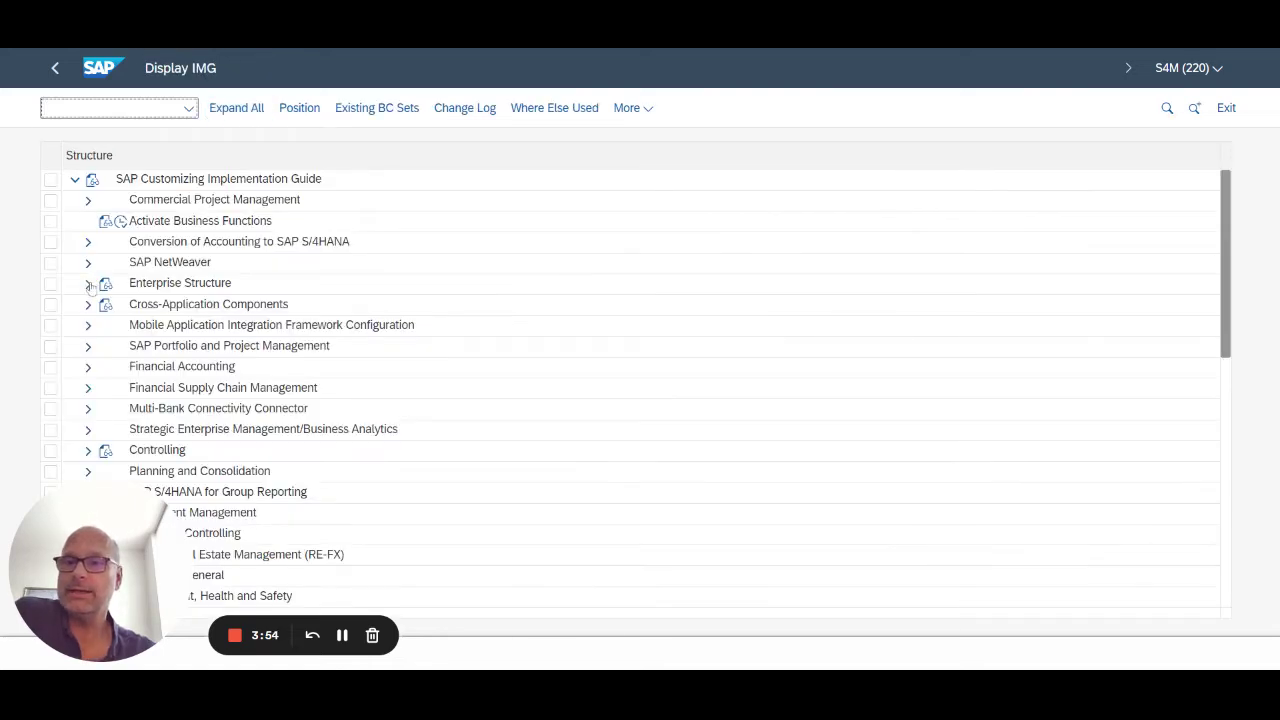
# Step: Open Edit Company Code Data under Enterprise Structure > Definition > Financial Accounting
pyautogui.click(88, 283)
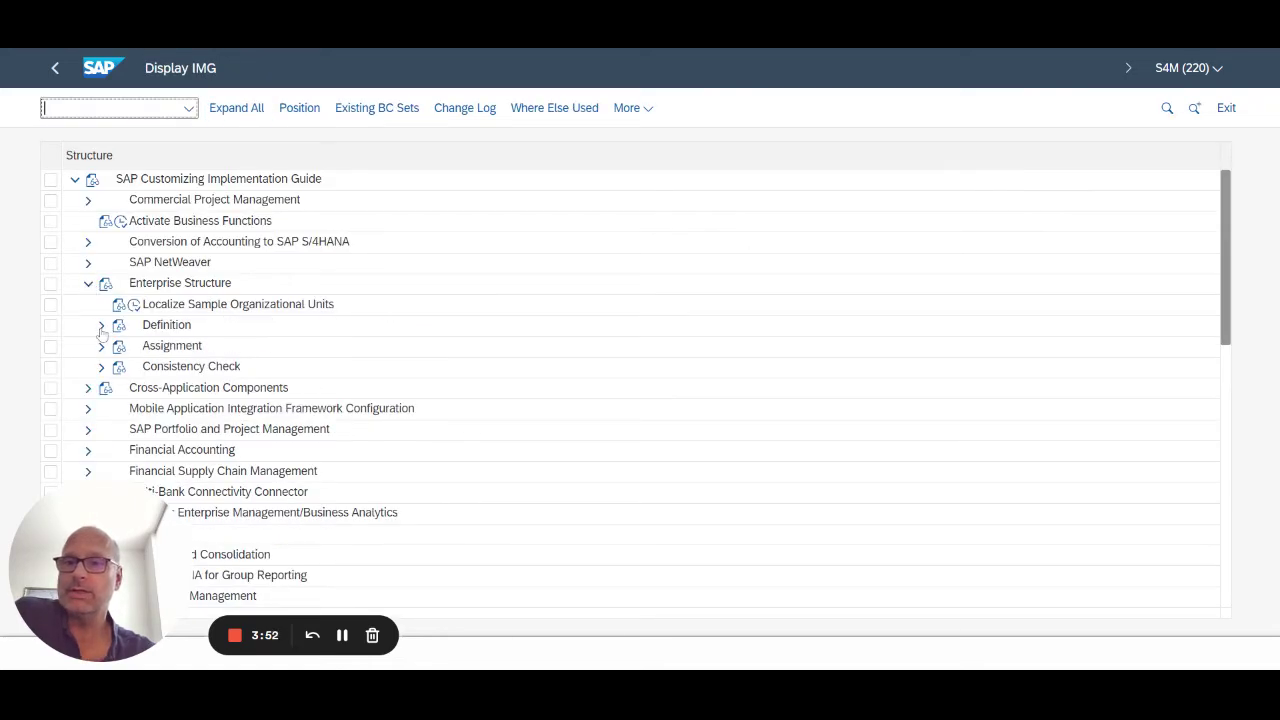
pyautogui.click(101, 325)
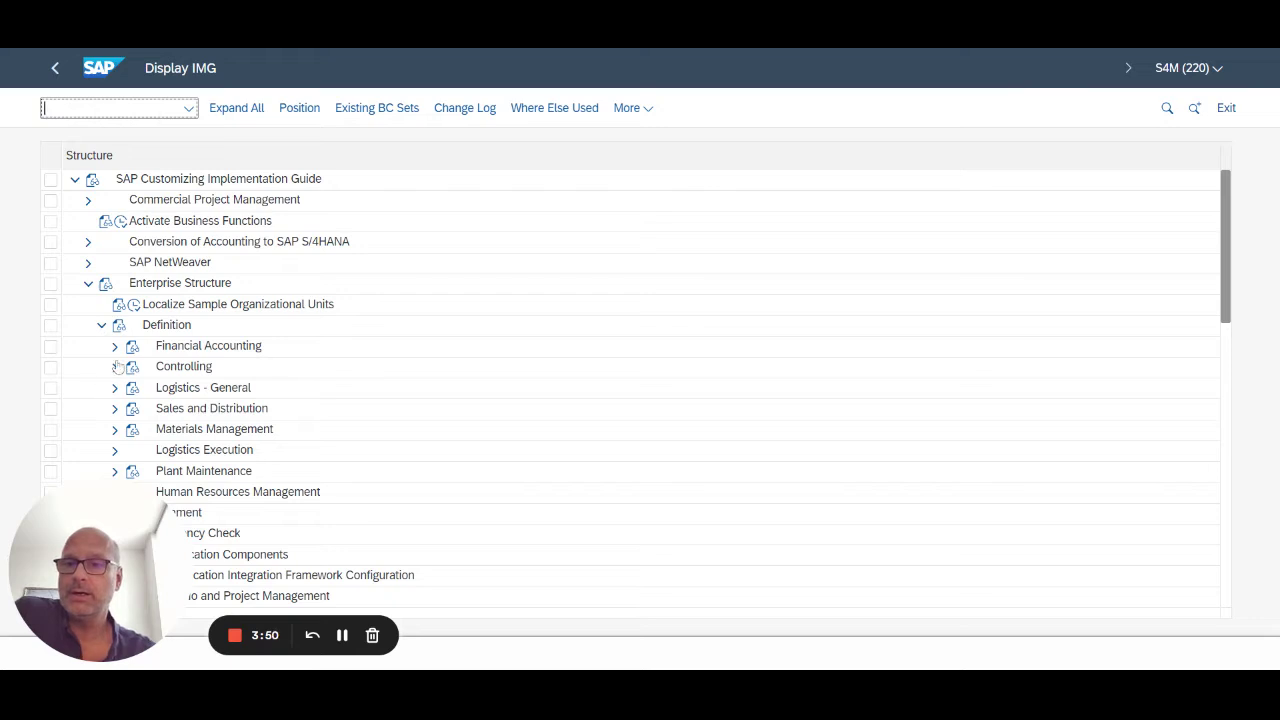
pyautogui.click(115, 352)
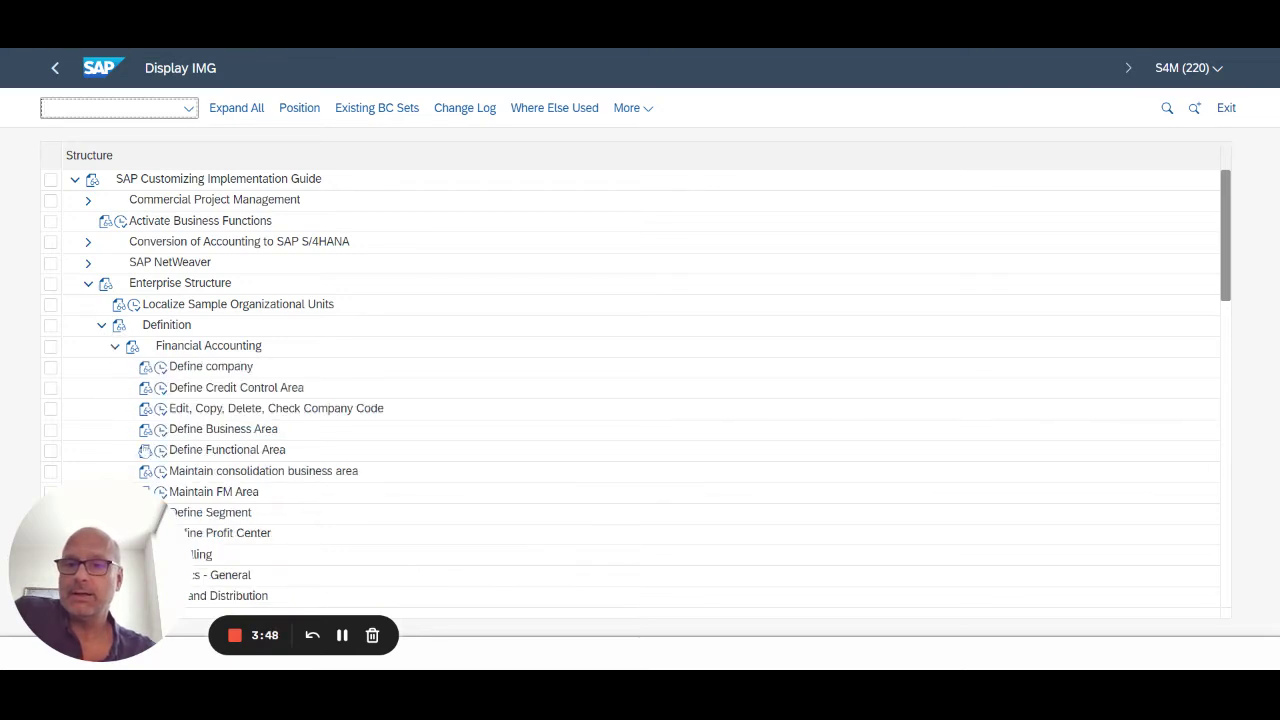
pyautogui.click(160, 410)
pyautogui.click(416, 205)
pyautogui.doubleClick(416, 205)
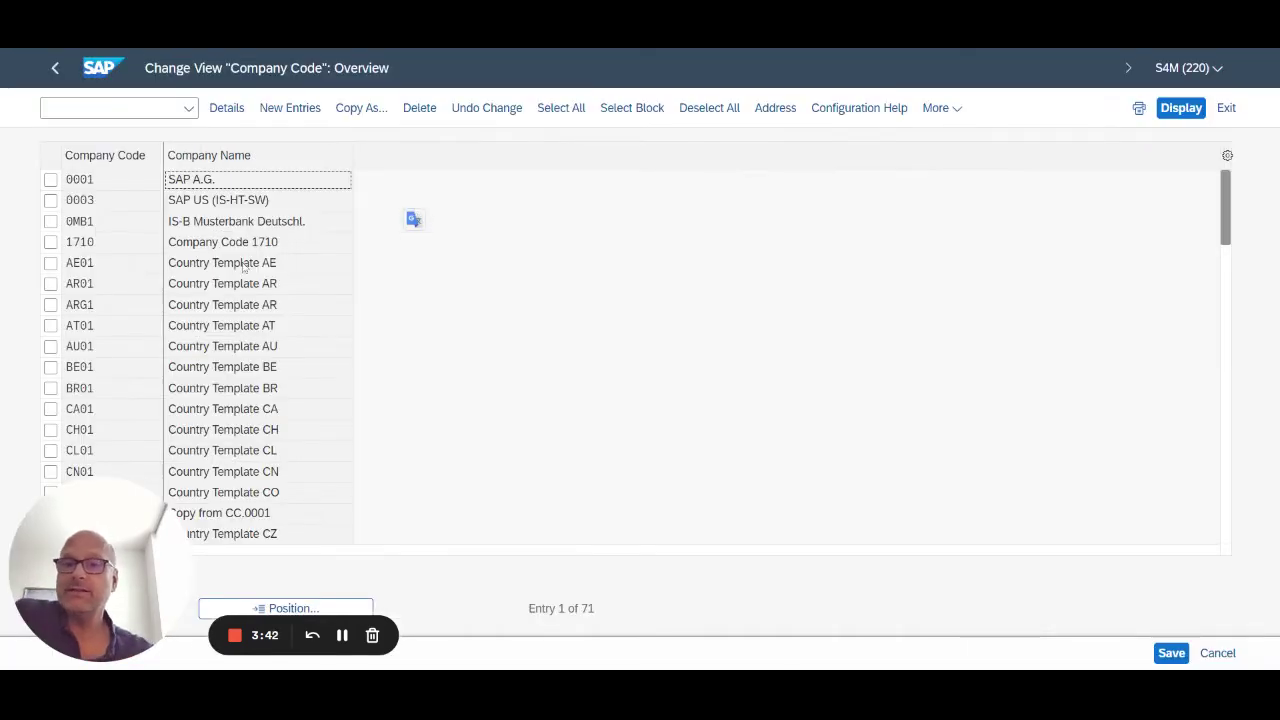
# Step: Mark company code 1710 and highlight the country template company code rows
pyautogui.click(50, 243)
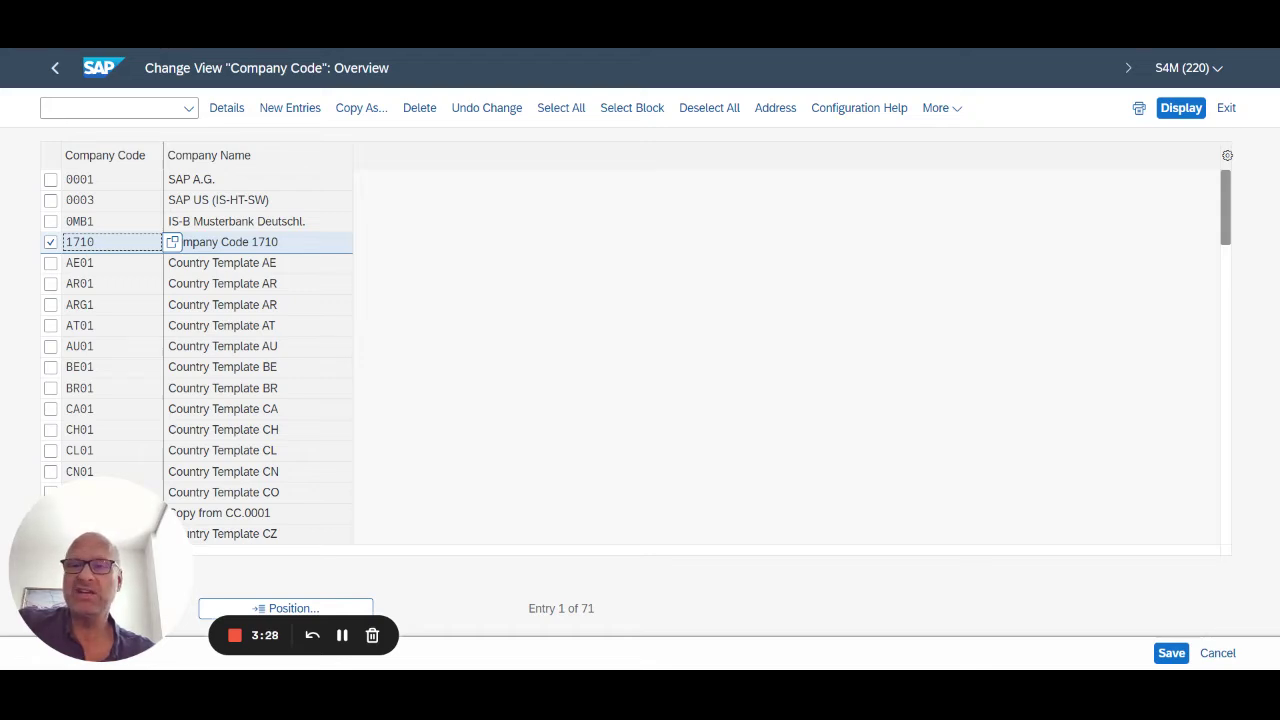
pyautogui.click(294, 346)
pyautogui.click(293, 397)
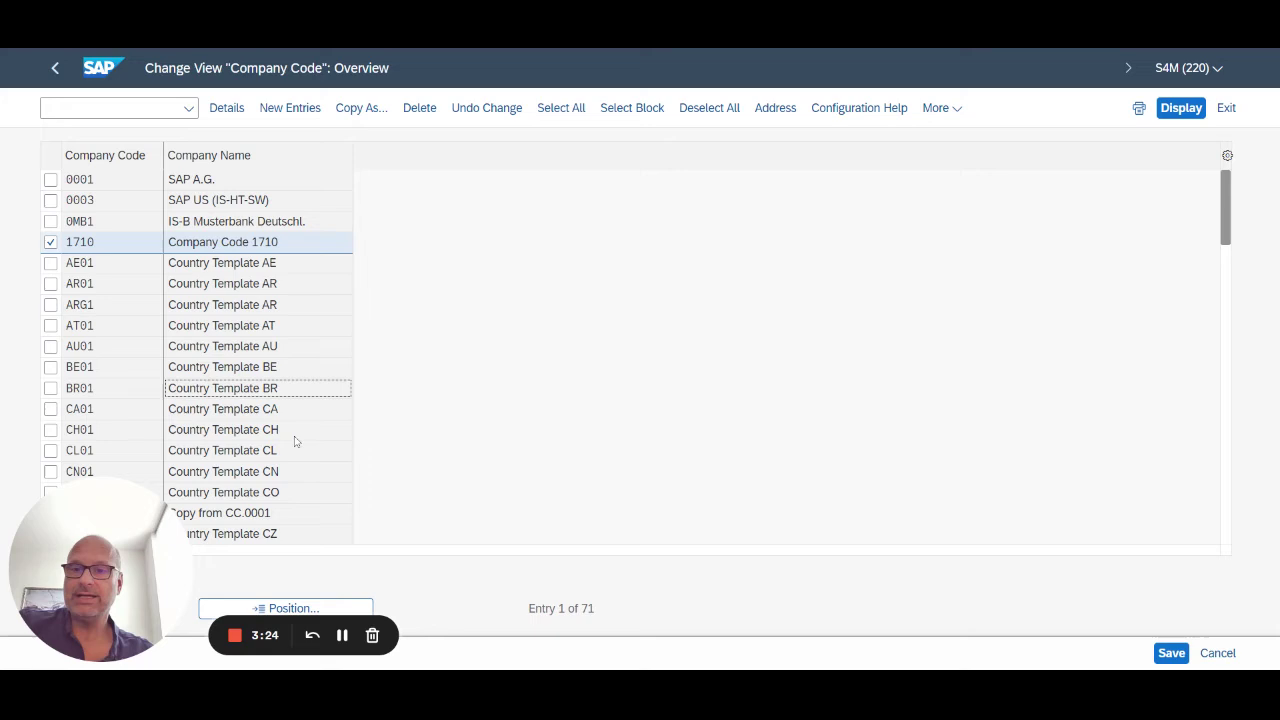
pyautogui.click(295, 437)
pyautogui.click(295, 477)
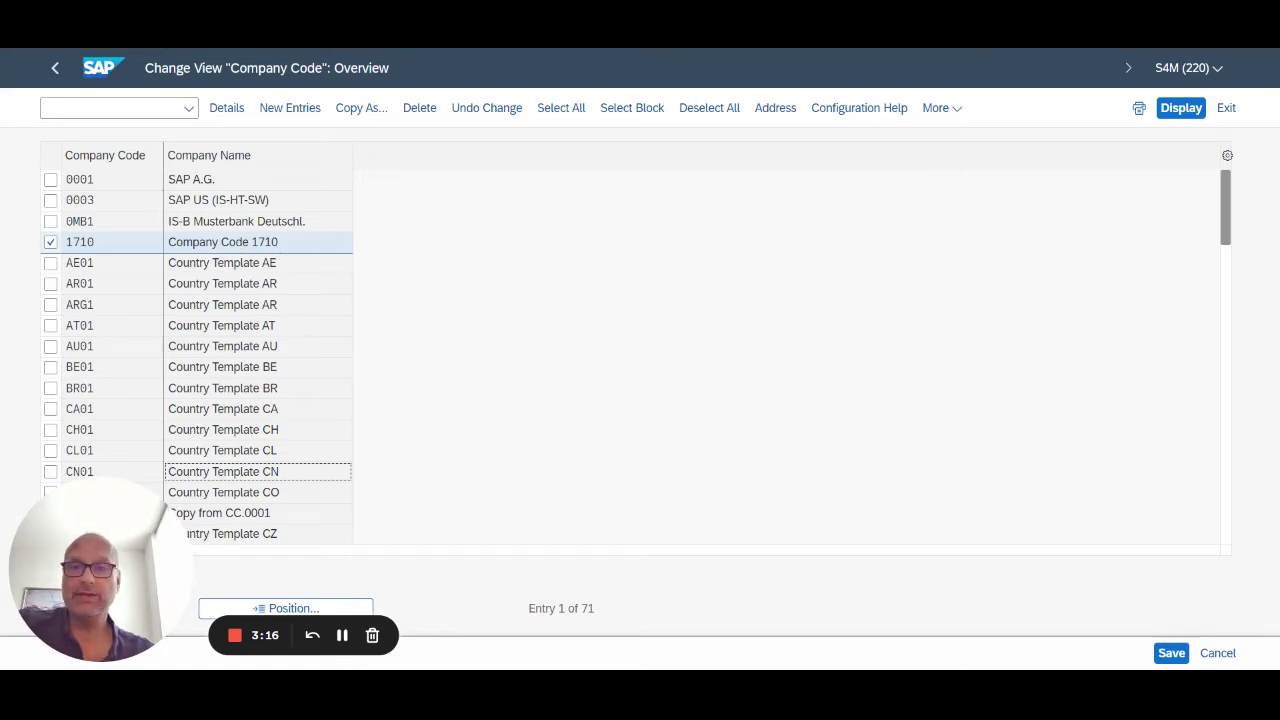
# Step: Leave Customizing, cancelling the Select Activity dialog, and return to SAP Easy Access
pyautogui.click(56, 71)
pyautogui.click(982, 636)
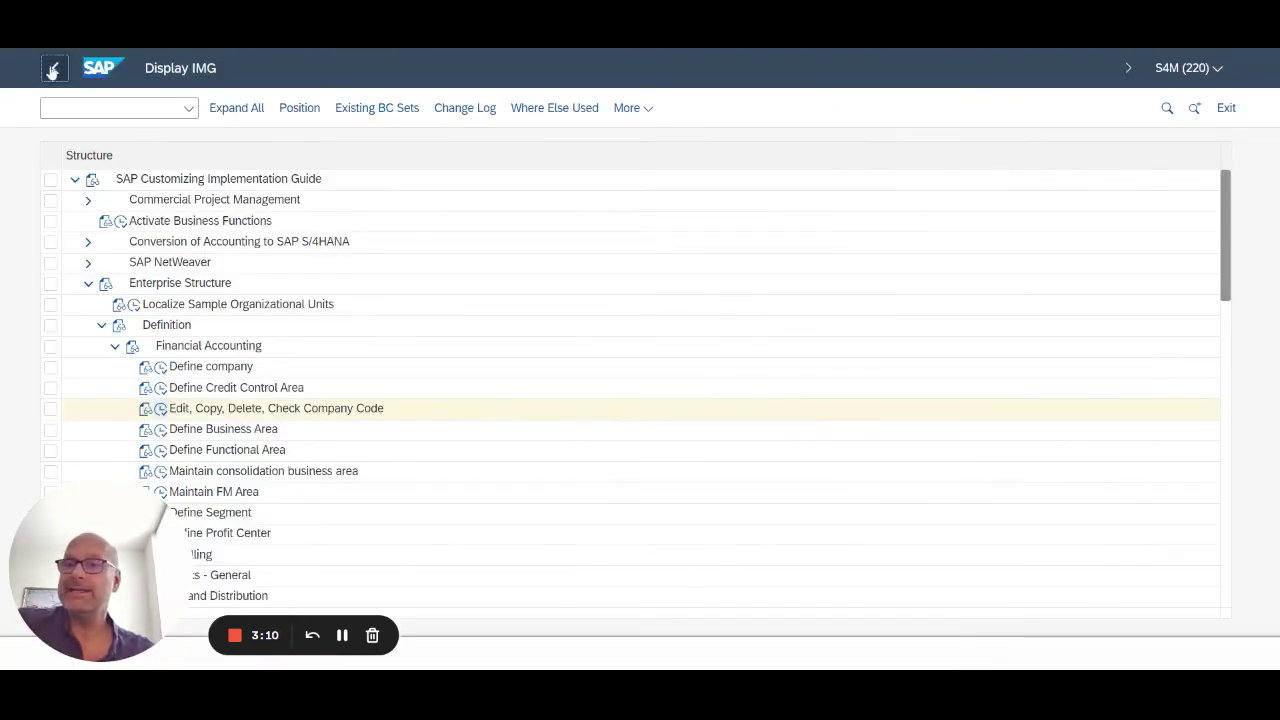
pyautogui.click(57, 69)
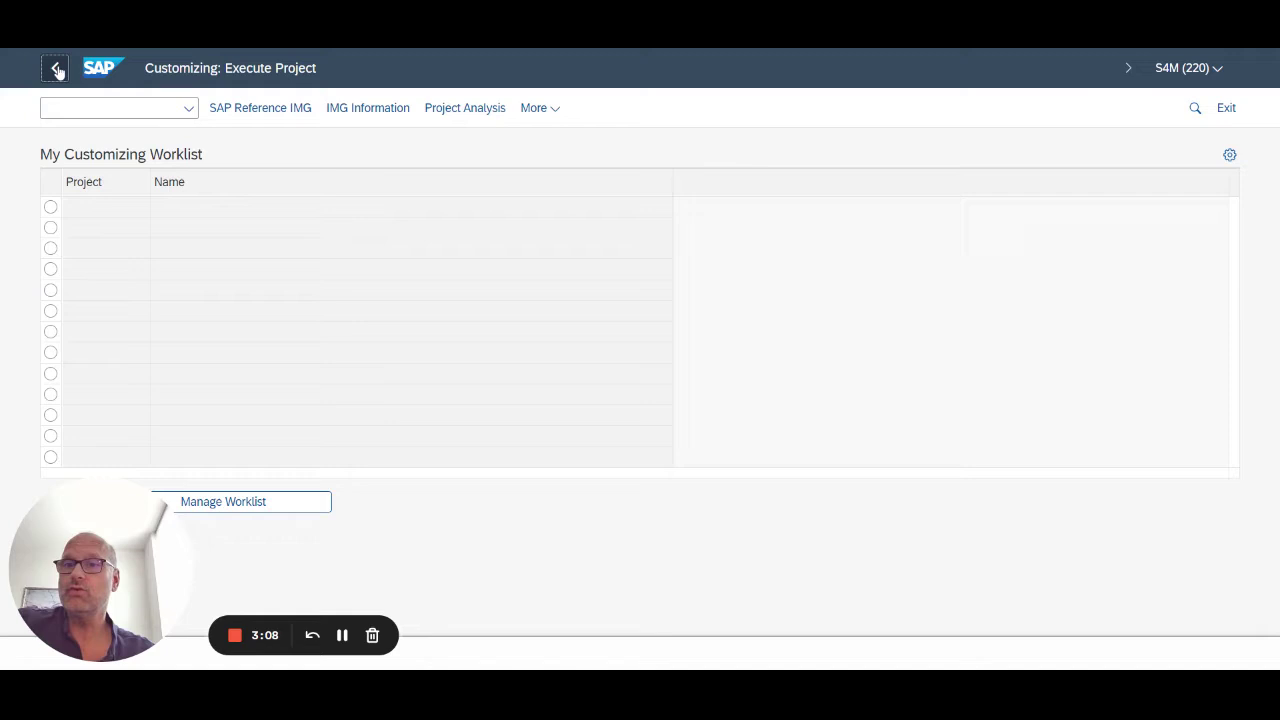
pyautogui.click(56, 68)
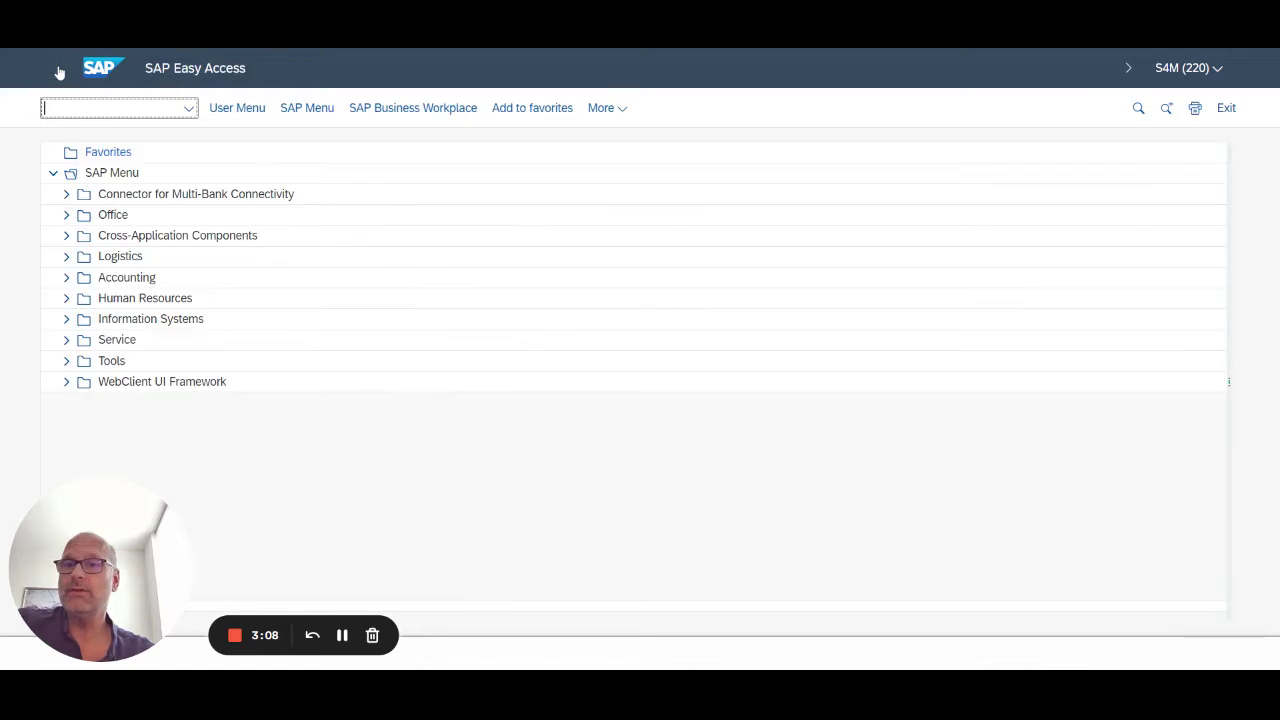
# Step: Start FK03 - Display from Accounting > Financial Accounting > Accounts Payable > Master Records
pyautogui.click(66, 277)
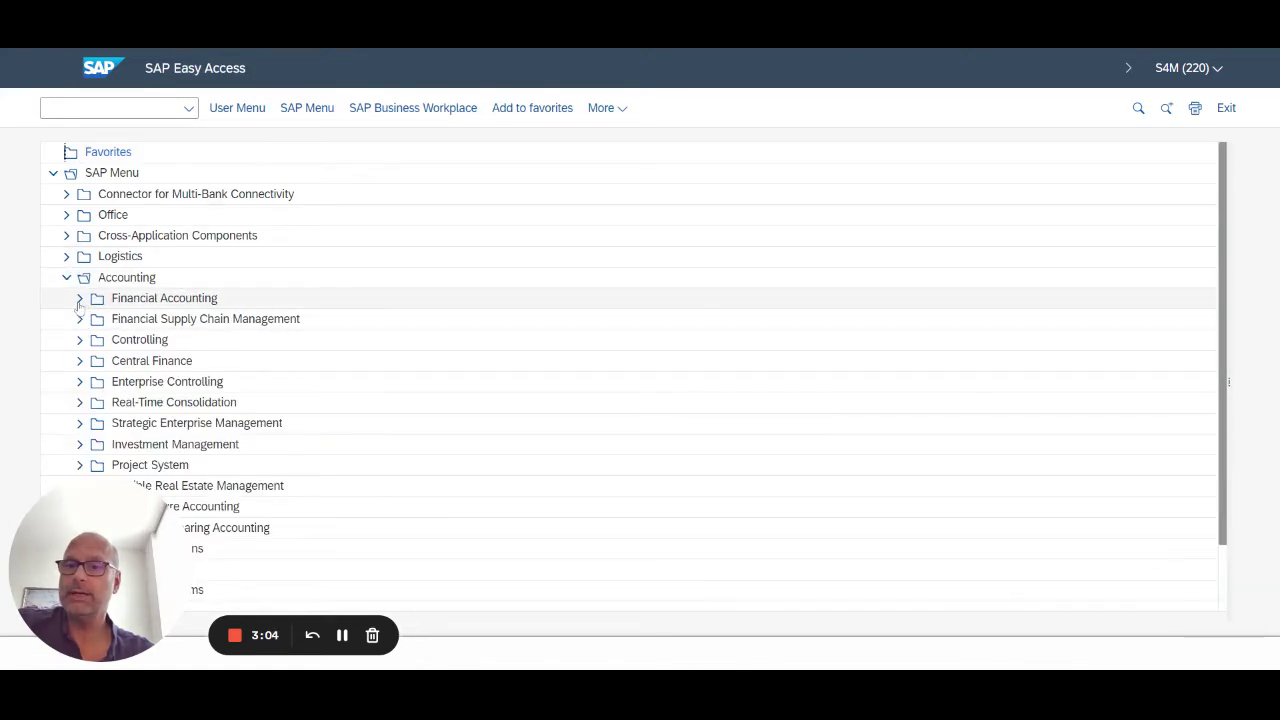
pyautogui.click(80, 298)
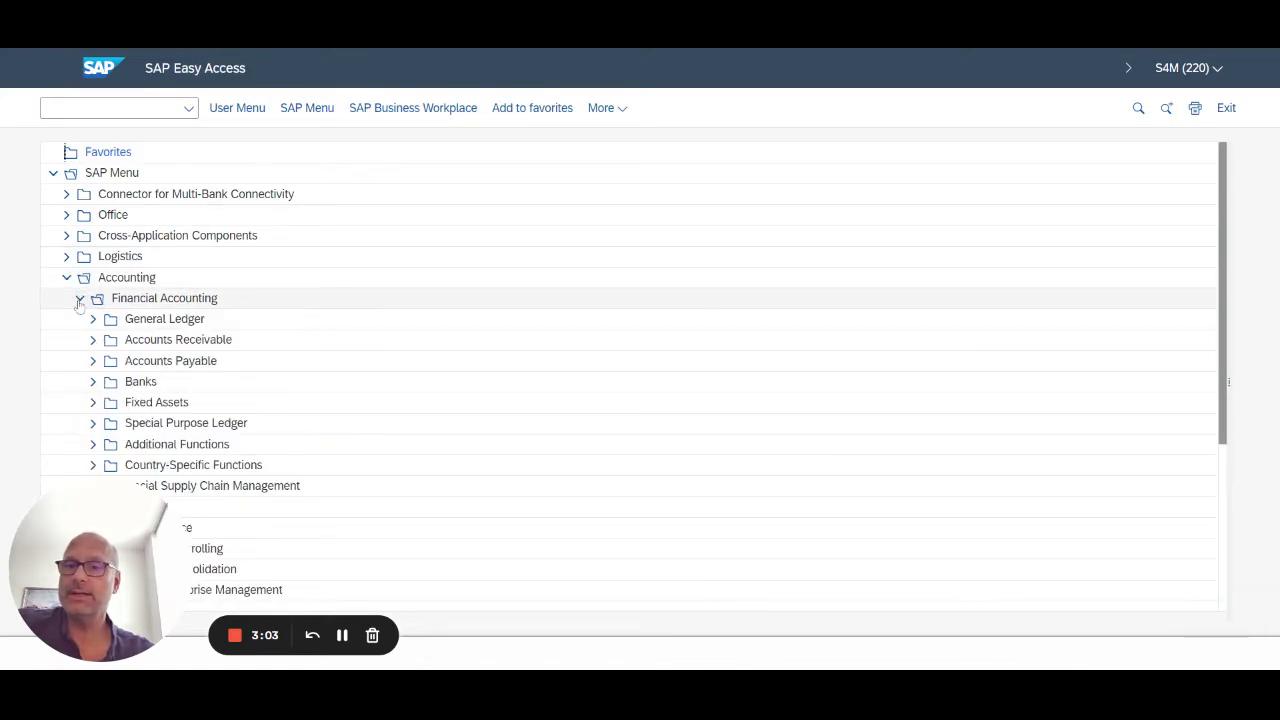
pyautogui.click(91, 362)
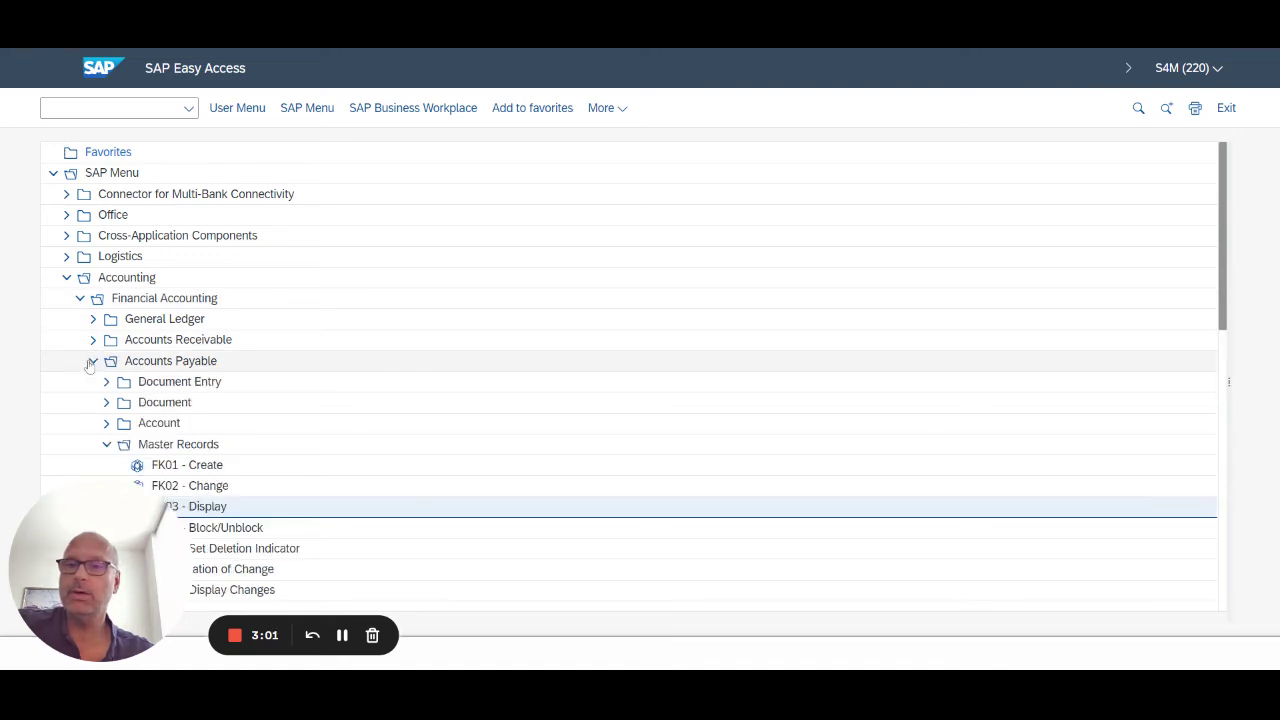
pyautogui.doubleClick(195, 507)
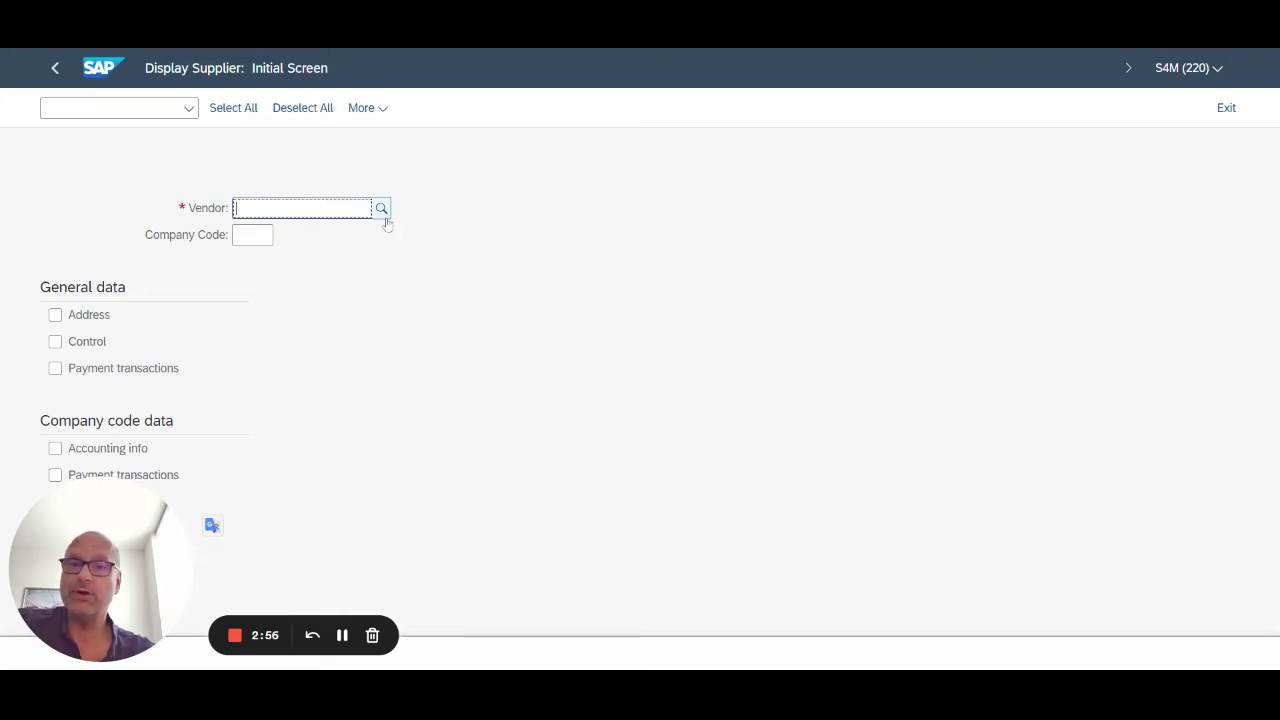
# Step: Search vendor accounts by company code 1710 and scroll through the 29 suppliers found
pyautogui.click(383, 210)
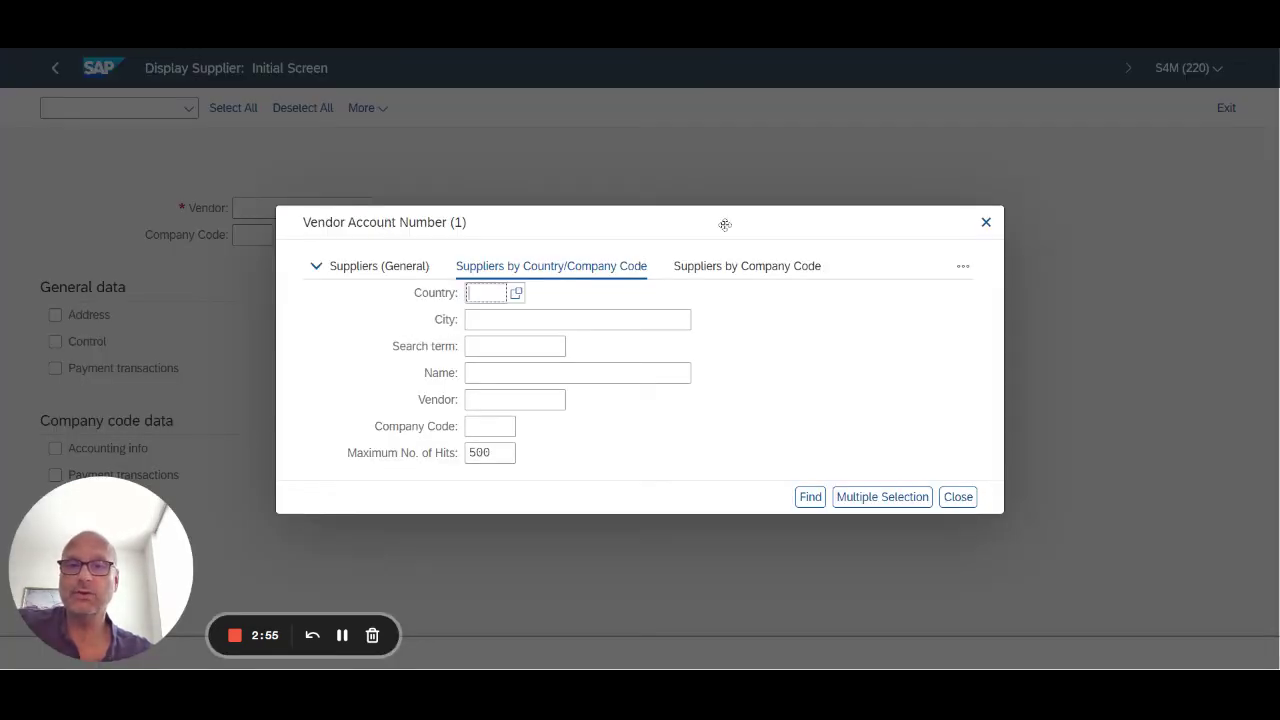
pyautogui.click(500, 428)
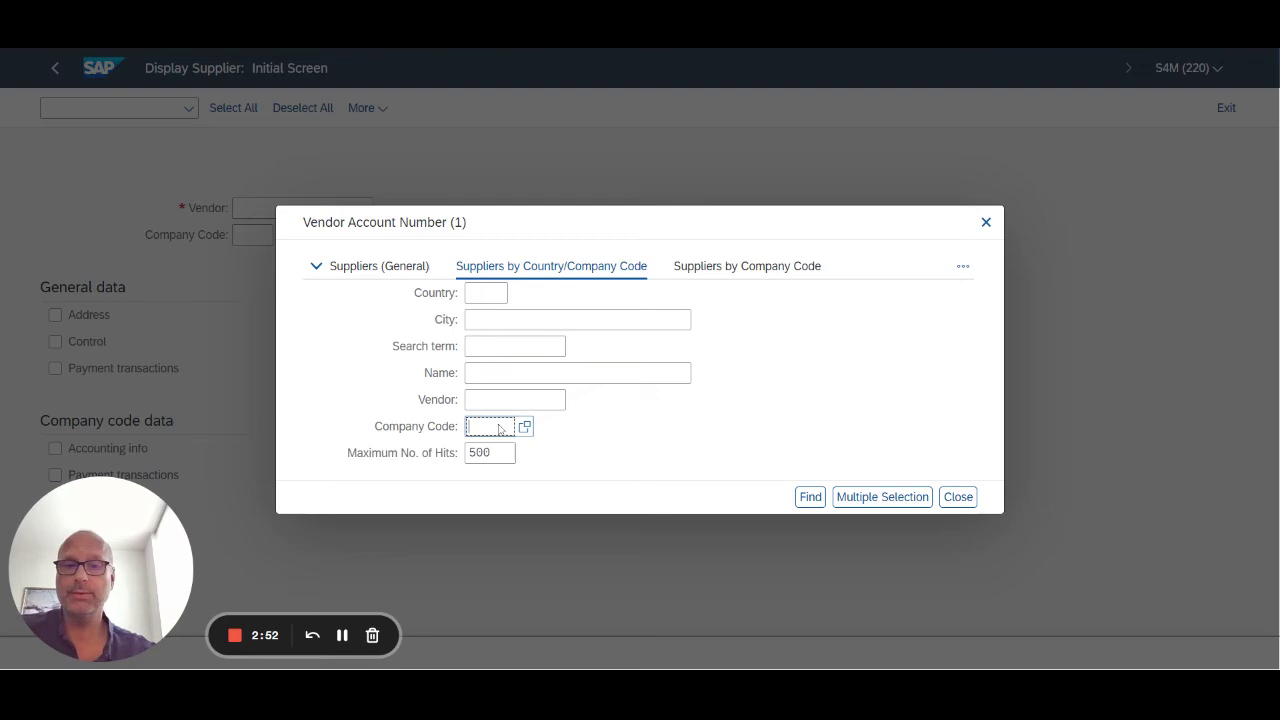
pyautogui.write('1710')
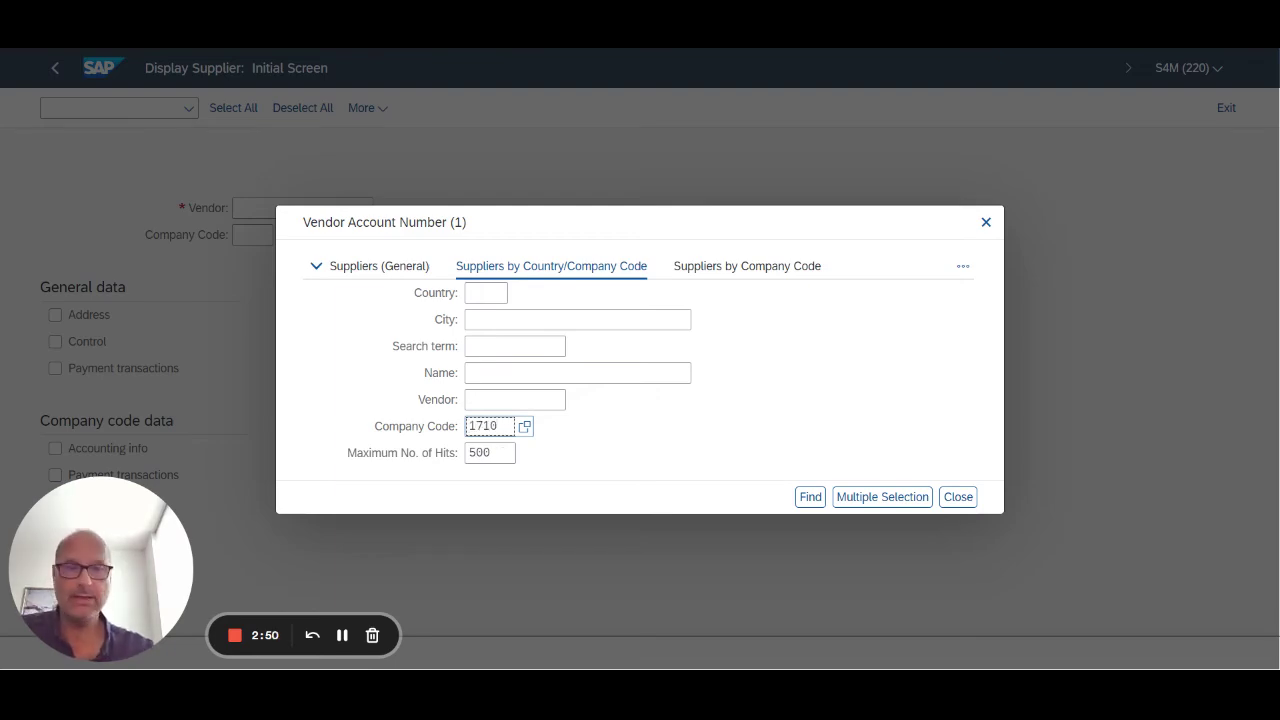
pyautogui.press('Return')
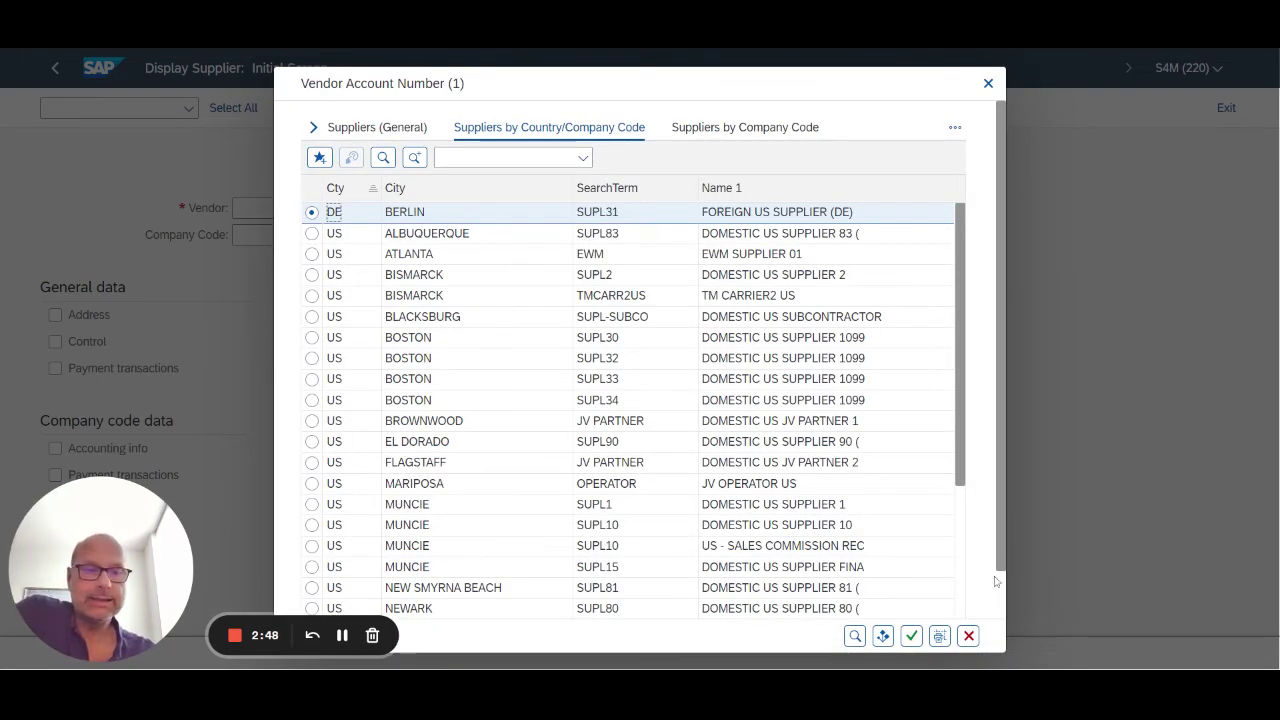
pyautogui.scroll(-1, 1001, 587)
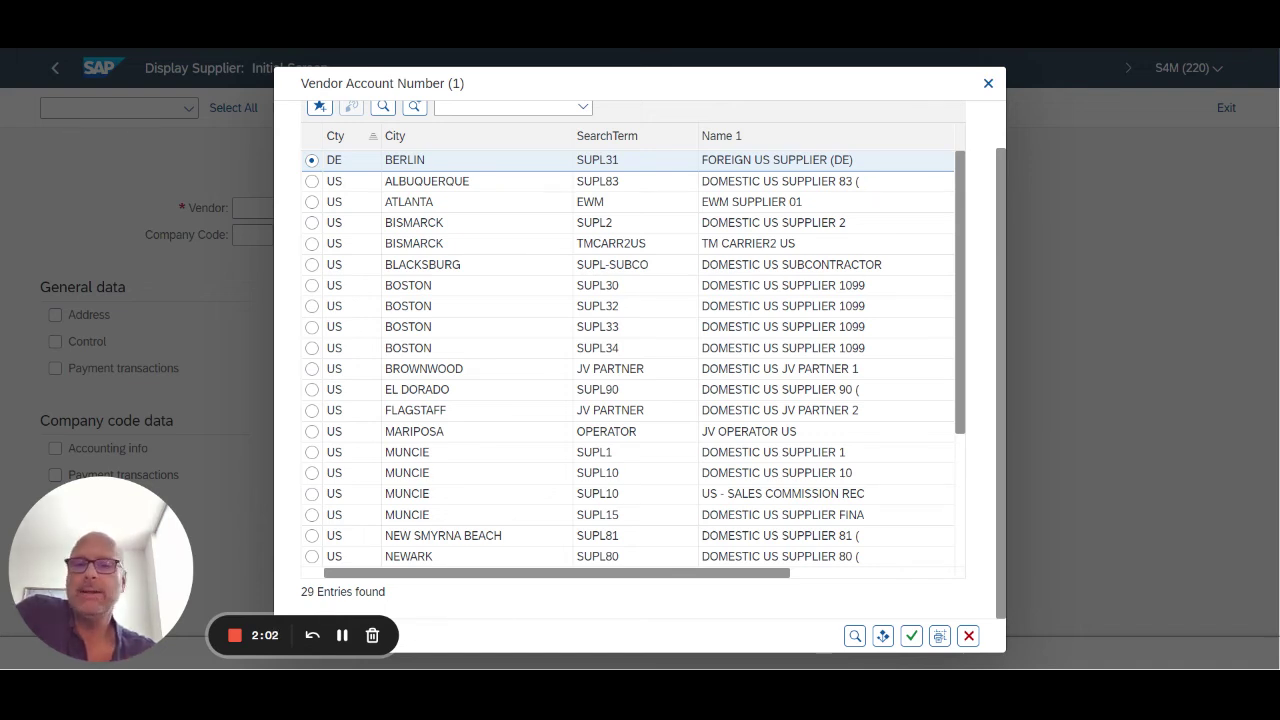
# Step: Cancel the Vendor Account Number search list
pyautogui.click(969, 637)
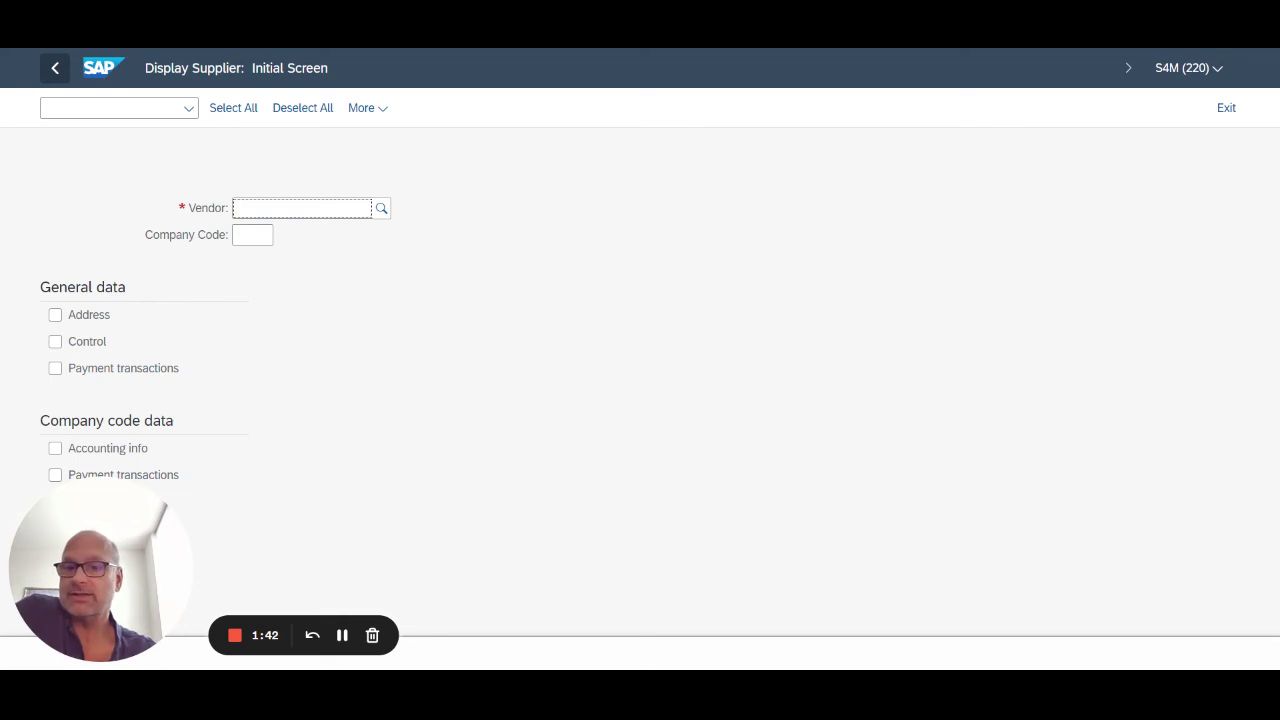
# Step: Go back from Display Supplier to the SAP Easy Access menu
pyautogui.click(57, 77)
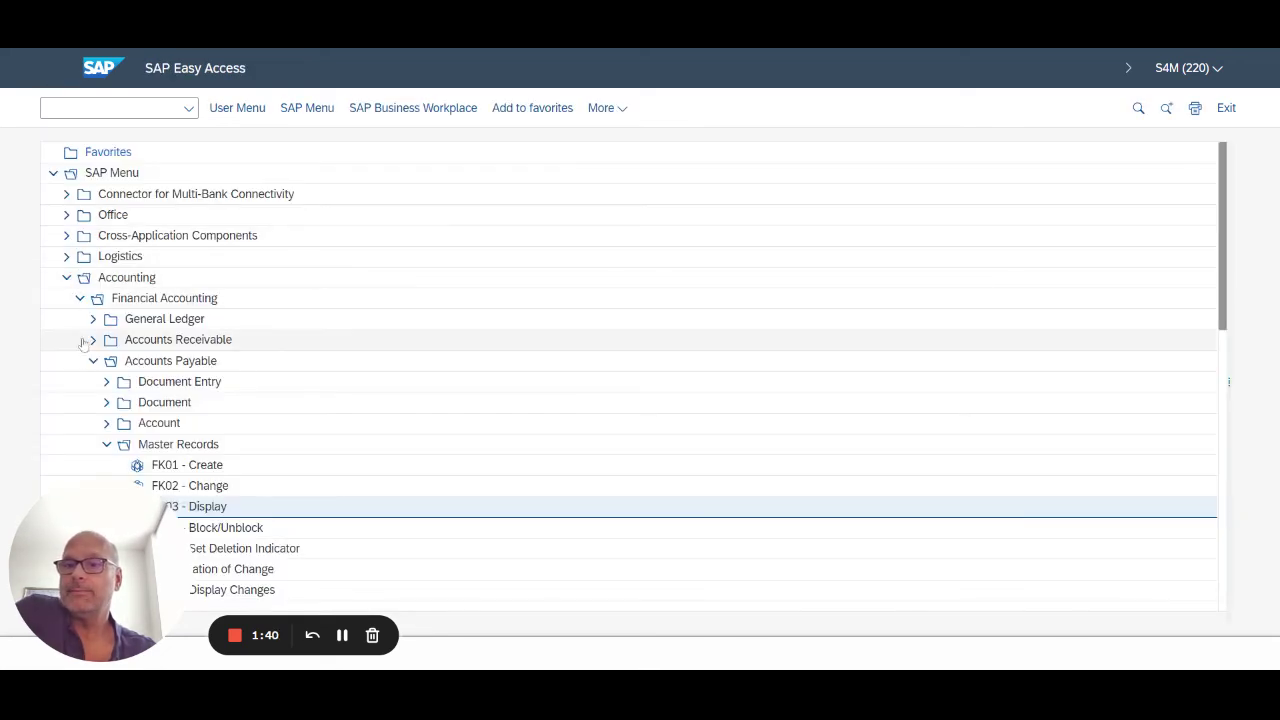